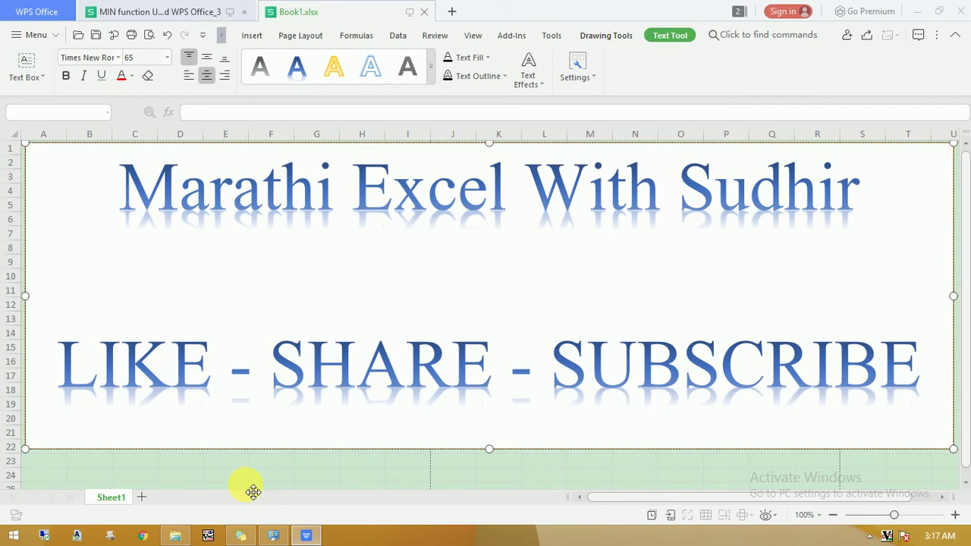
Switch from Book1.xlsx to the MIN function workbook with the monthly data table
{"action": "left_click", "coordinate": [147, 18]}
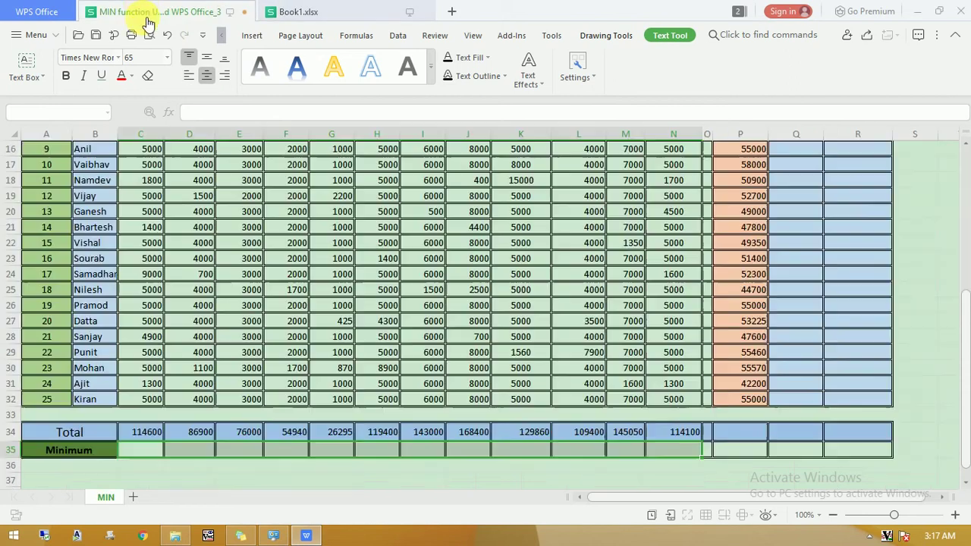
Enter =MIN(C8:N8) in Q8 so Ram's Minimum shows 700
{"action": "scroll", "coordinate": [297, 308], "scroll_direction": "up", "scroll_amount": 1}
{"action": "scroll", "coordinate": [302, 306], "scroll_direction": "up", "scroll_amount": 4}
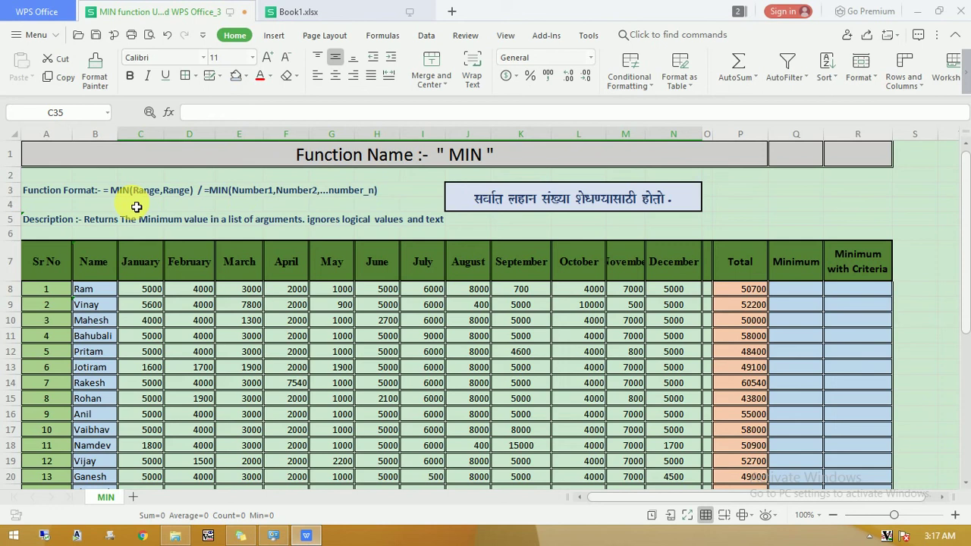
{"action": "left_click", "coordinate": [802, 296]}
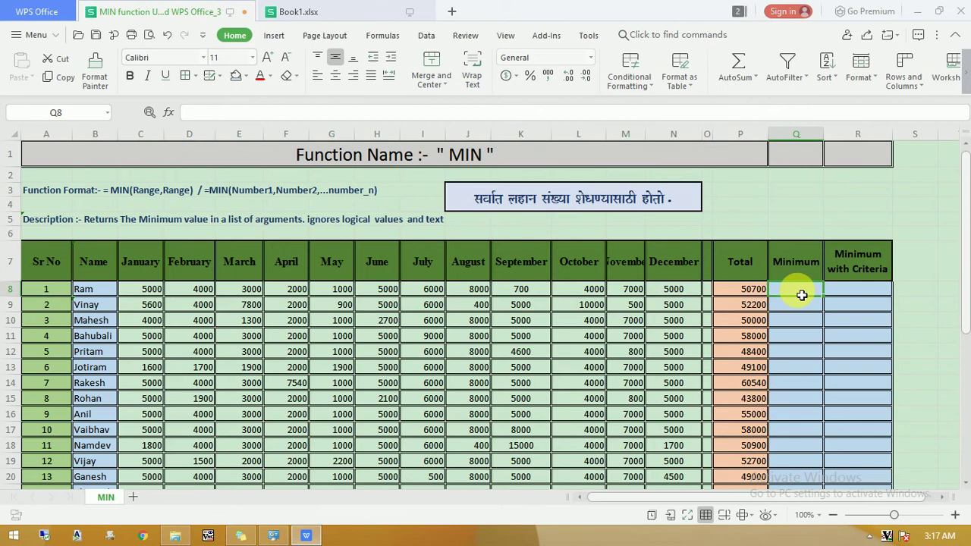
{"action": "type", "text": "=min"}
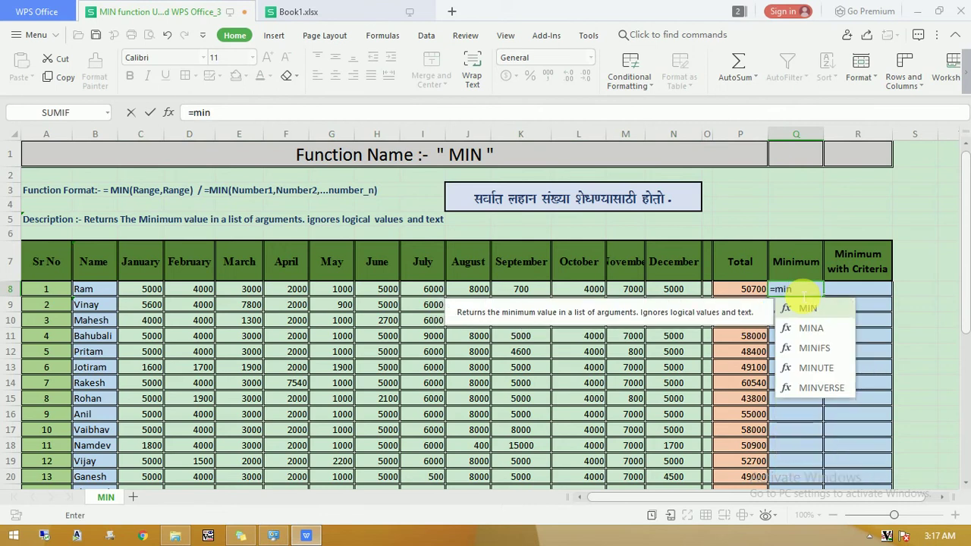
{"action": "type", "text": "("}
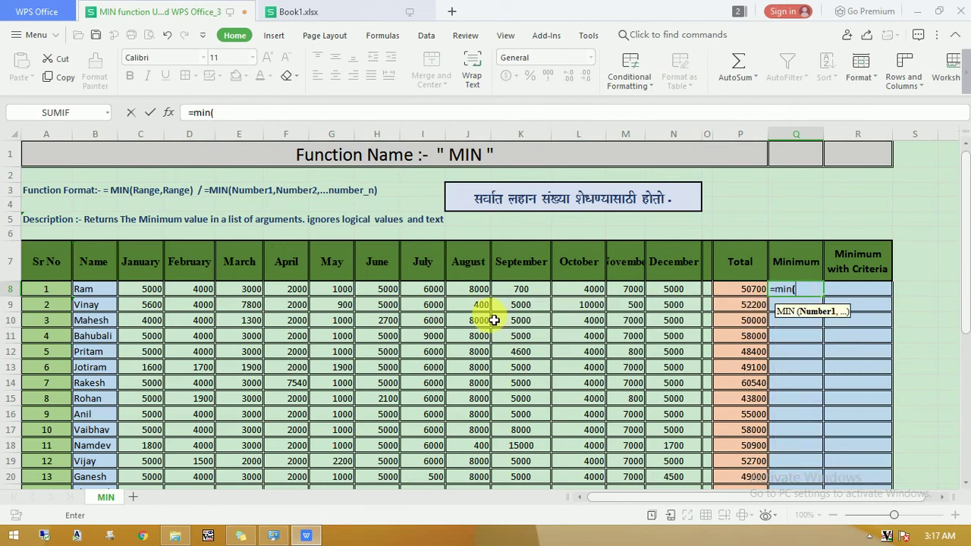
{"action": "left_click", "coordinate": [152, 295]}
{"action": "left_click_drag", "start_coordinate": [152, 294], "coordinate": [676, 302]}
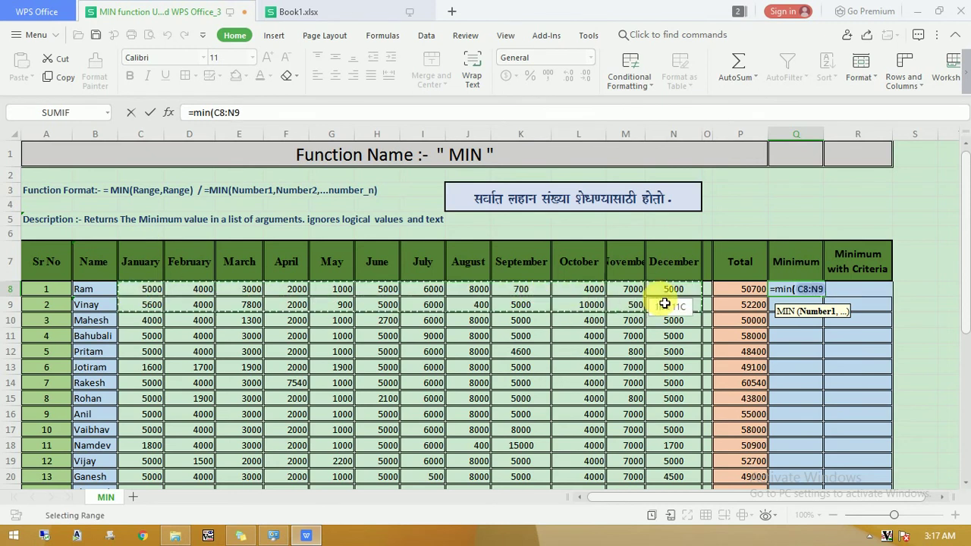
{"action": "left_click_drag", "start_coordinate": [675, 302], "coordinate": [681, 295]}
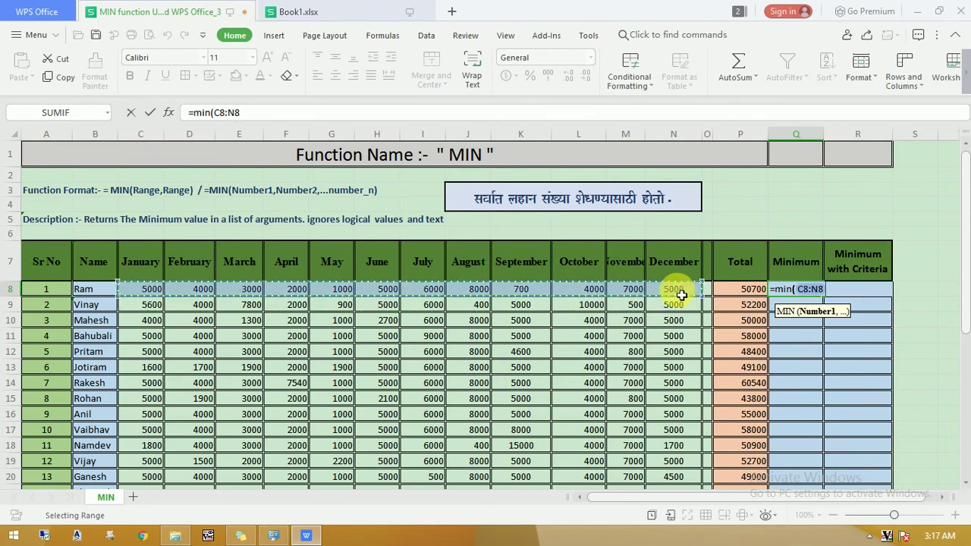
{"action": "type", "text": ")"}
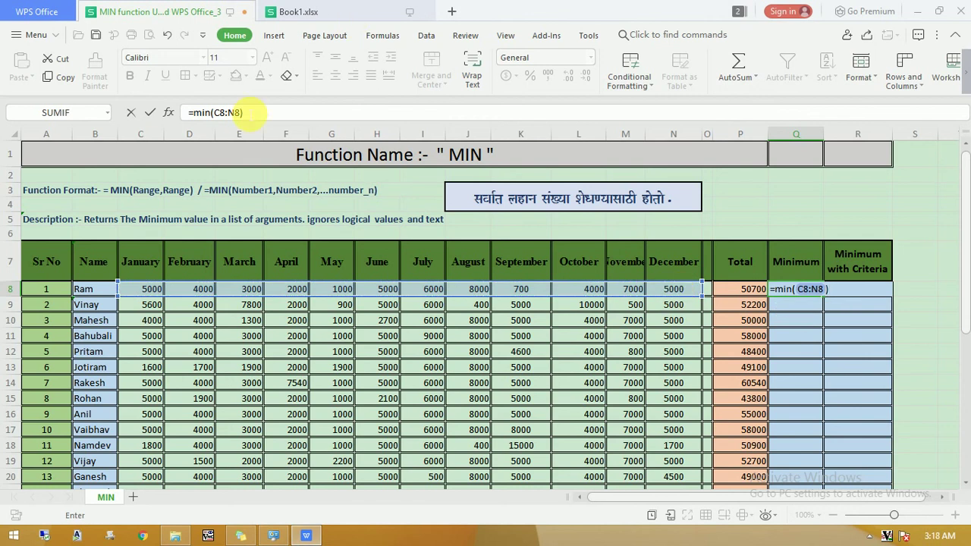
{"action": "key", "text": "Return"}
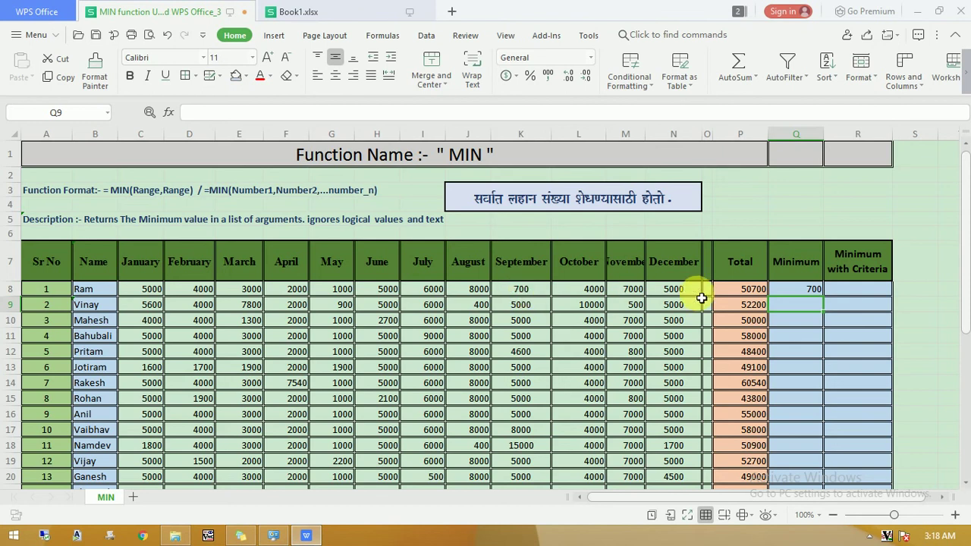
{"action": "left_click", "coordinate": [789, 291]}
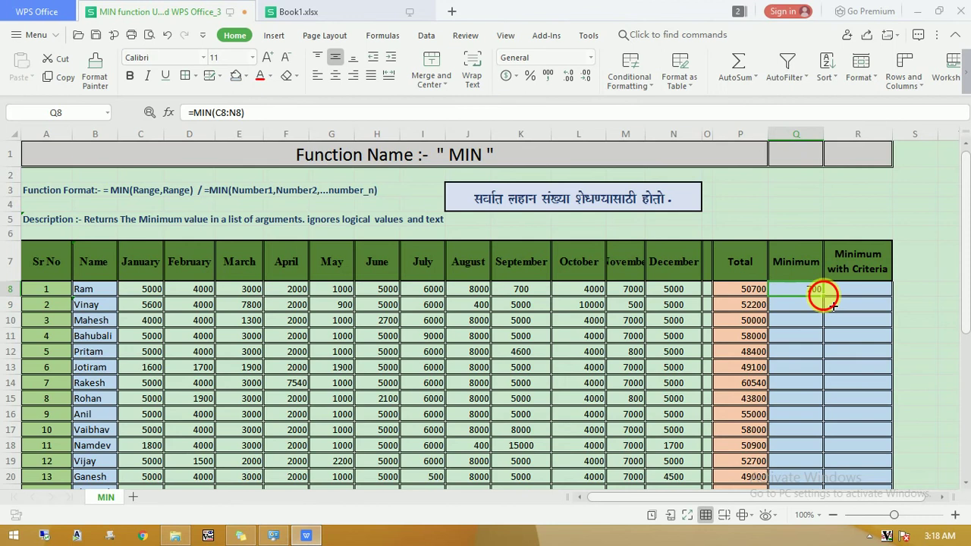
Copy Q8's MIN formula down the Minimum column through Q32, e.g. 400 for Vinay
{"action": "double_click", "coordinate": [824, 299]}
{"action": "scroll", "coordinate": [802, 351], "scroll_direction": "down", "scroll_amount": 4}
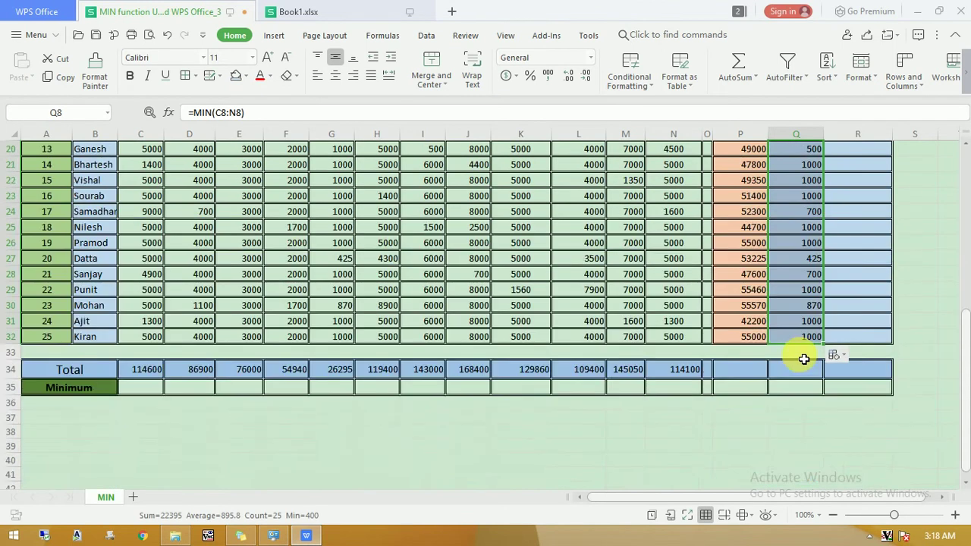
{"action": "scroll", "coordinate": [802, 353], "scroll_direction": "up", "scroll_amount": 3}
{"action": "scroll", "coordinate": [412, 343], "scroll_direction": "up", "scroll_amount": 4}
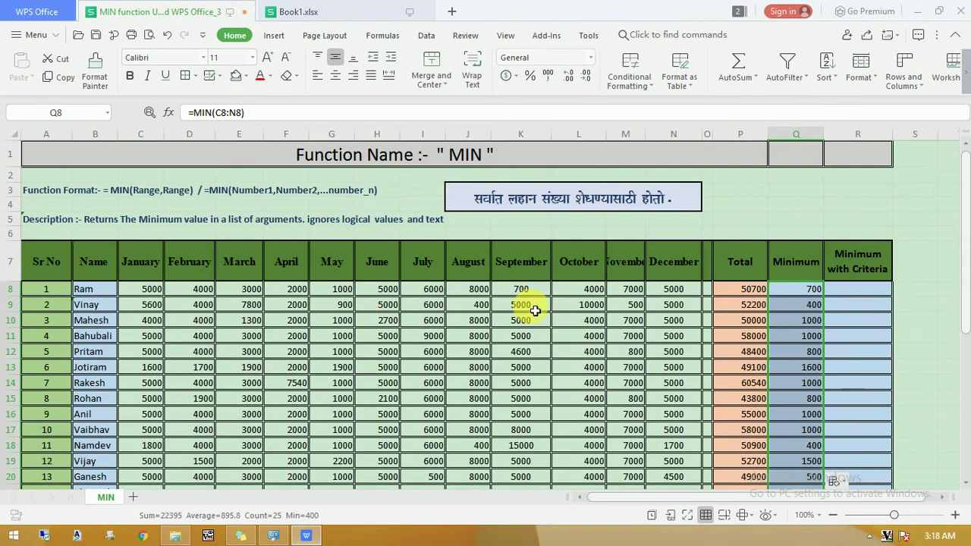
{"action": "scroll", "coordinate": [520, 321], "scroll_direction": "down", "scroll_amount": 3}
{"action": "scroll", "coordinate": [331, 382], "scroll_direction": "down", "scroll_amount": 5}
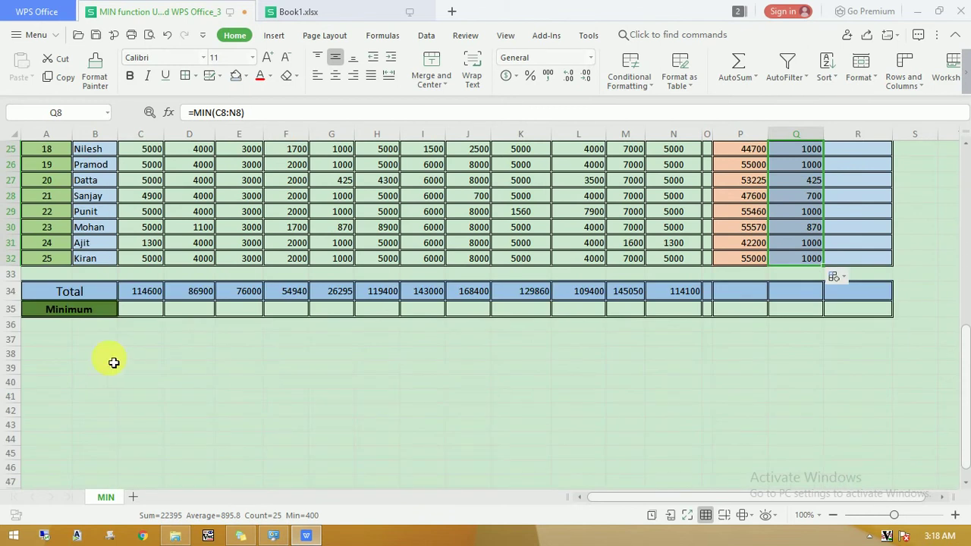
{"action": "scroll", "coordinate": [120, 358], "scroll_direction": "up", "scroll_amount": 4}
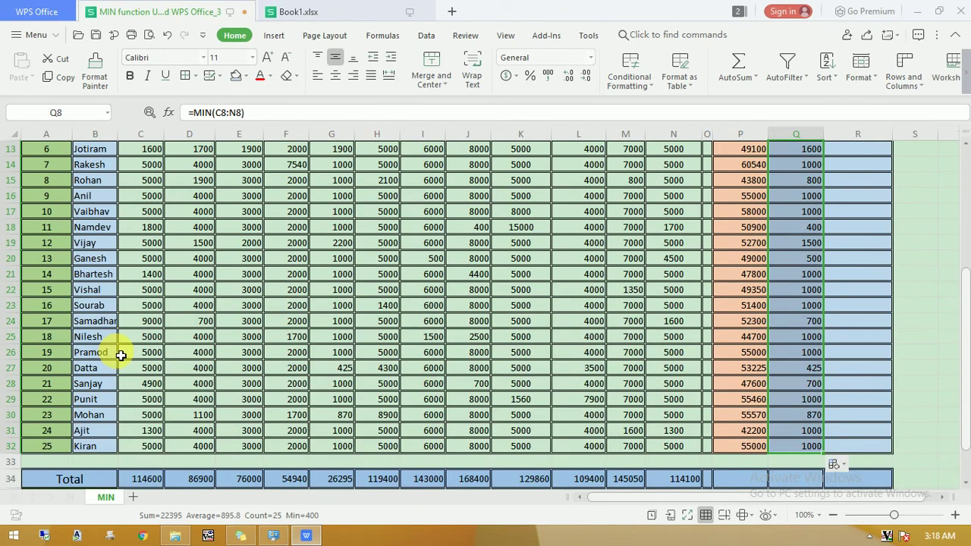
{"action": "scroll", "coordinate": [120, 355], "scroll_direction": "up", "scroll_amount": 4}
{"action": "scroll", "coordinate": [120, 355], "scroll_direction": "down", "scroll_amount": 8}
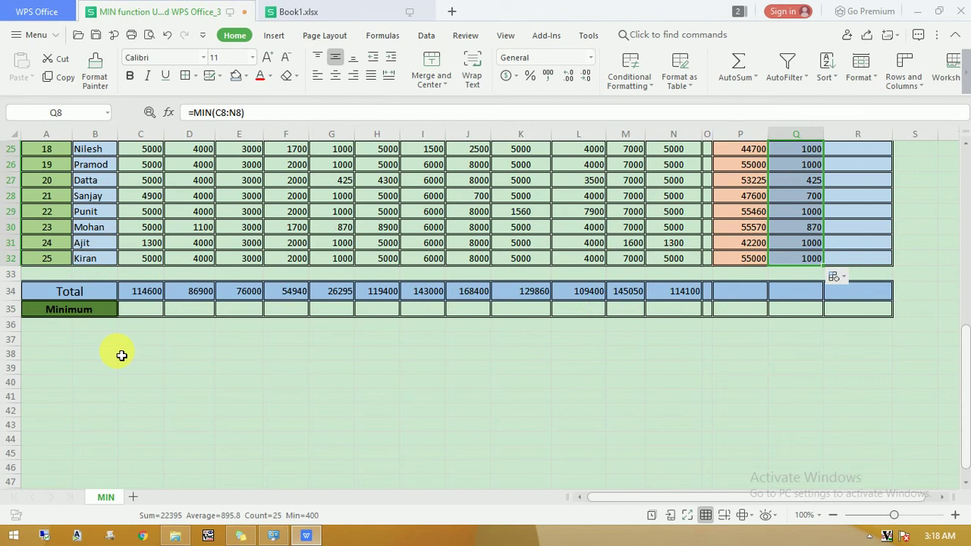
Enter =MIN(C8:C32) in C35, giving January's minimum of 1300
{"action": "left_click", "coordinate": [154, 318]}
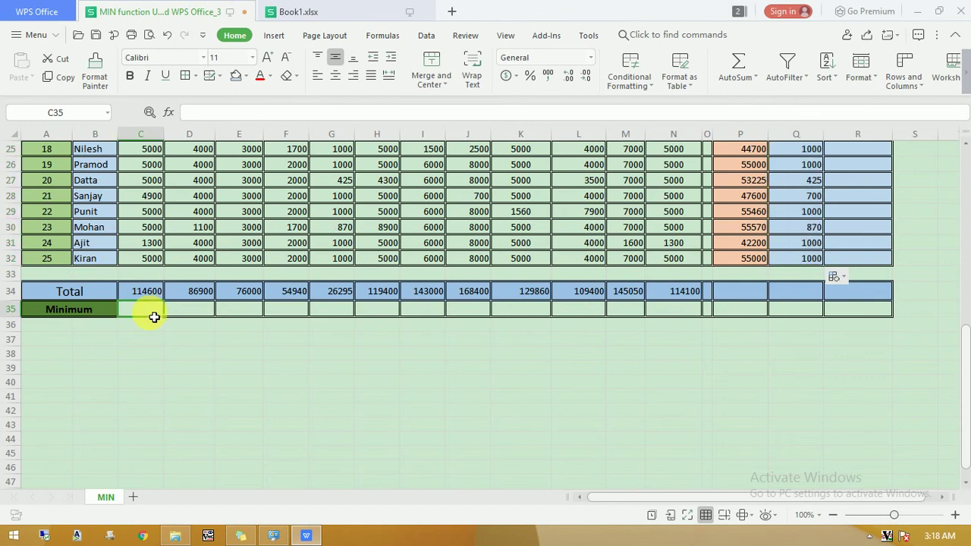
{"action": "type", "text": "=m"}
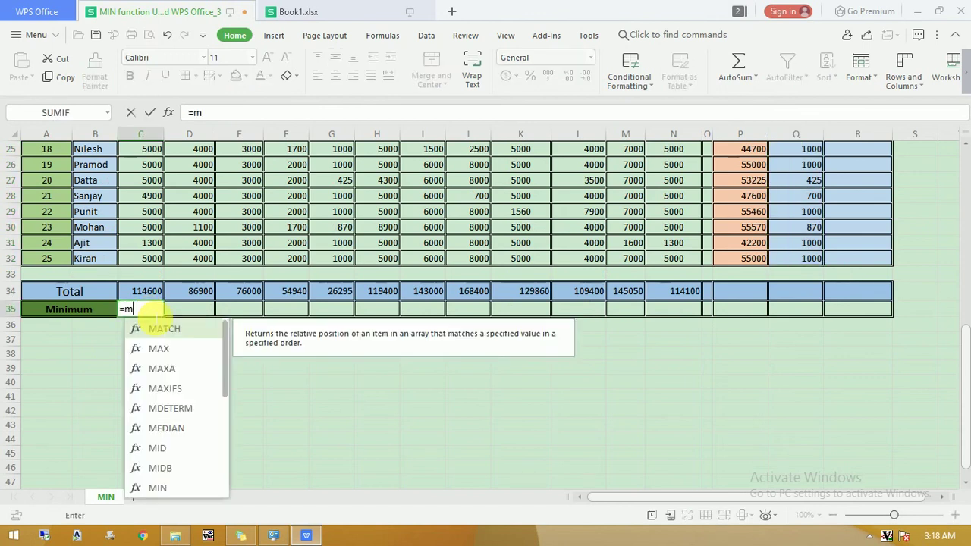
{"action": "type", "text": "in("}
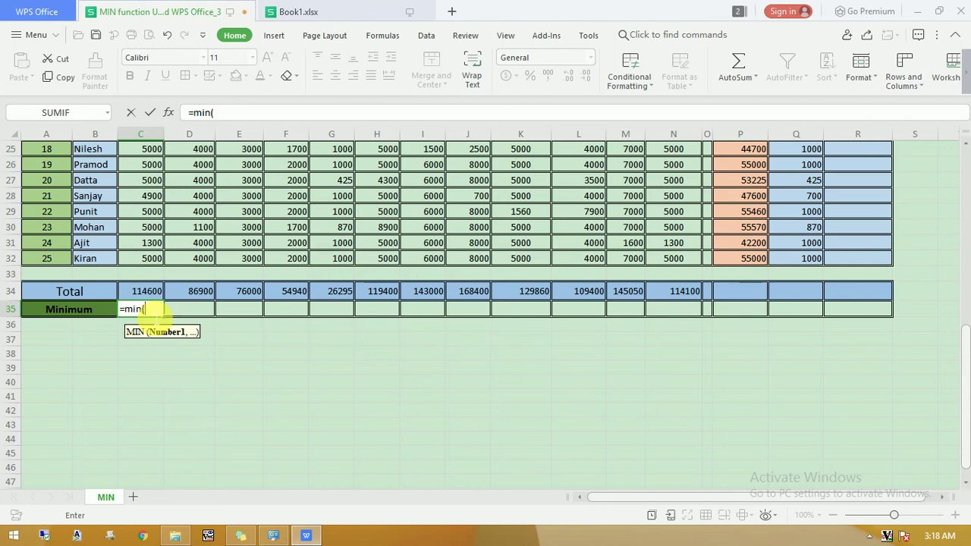
{"action": "scroll", "coordinate": [152, 313], "scroll_direction": "up", "scroll_amount": 2}
{"action": "scroll", "coordinate": [144, 307], "scroll_direction": "up", "scroll_amount": 2}
{"action": "scroll", "coordinate": [145, 296], "scroll_direction": "up", "scroll_amount": 4}
{"action": "left_click", "coordinate": [148, 293]}
{"action": "key", "text": "ctrl+shift+Down"}
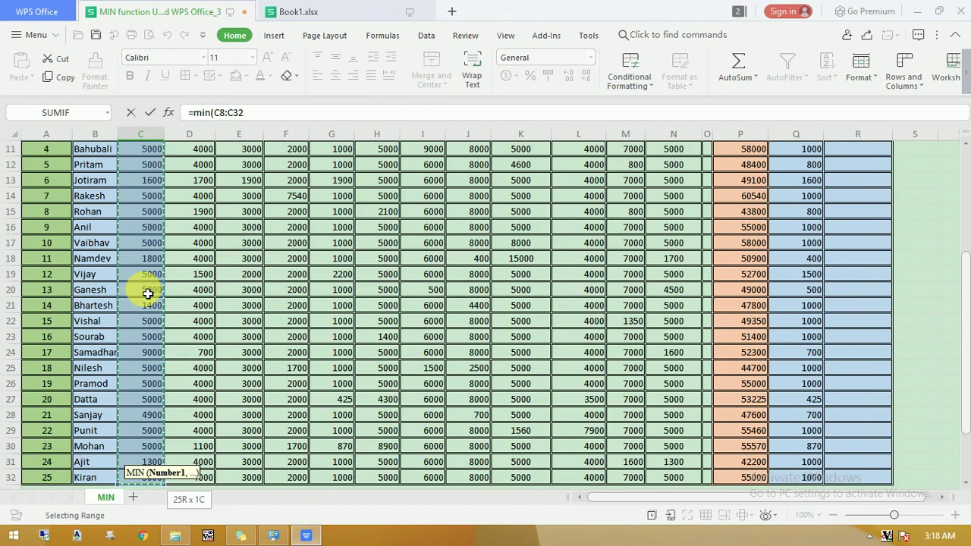
{"action": "type", "text": ")"}
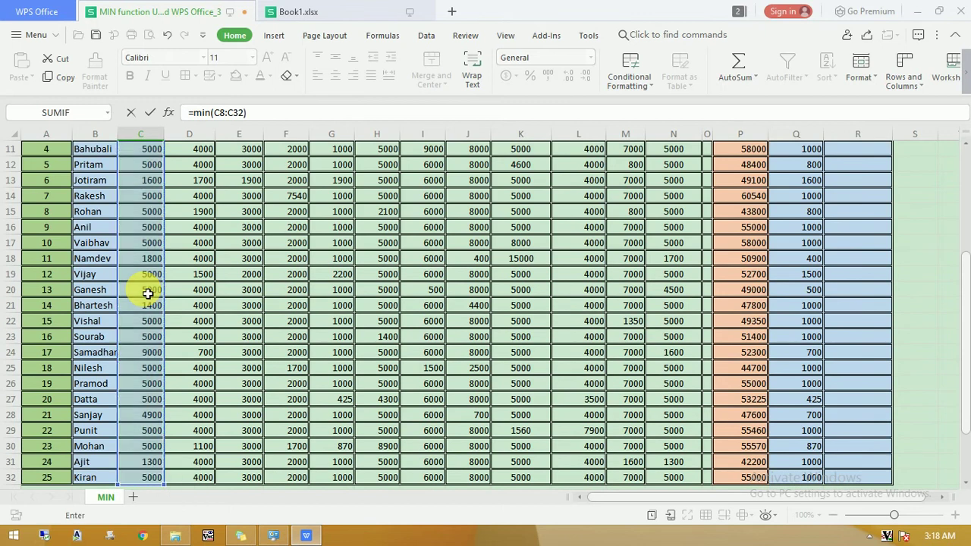
{"action": "key", "text": "Return"}
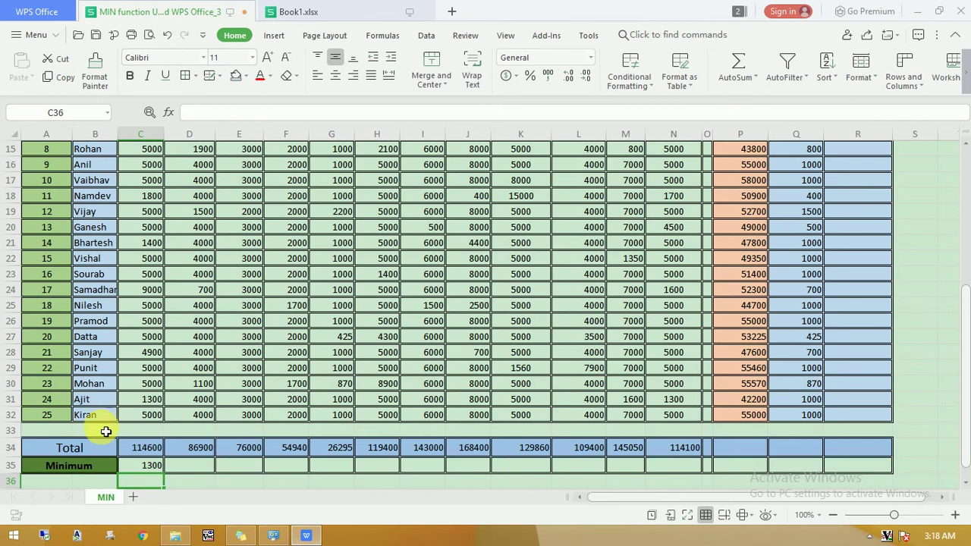
{"action": "left_click", "coordinate": [80, 402]}
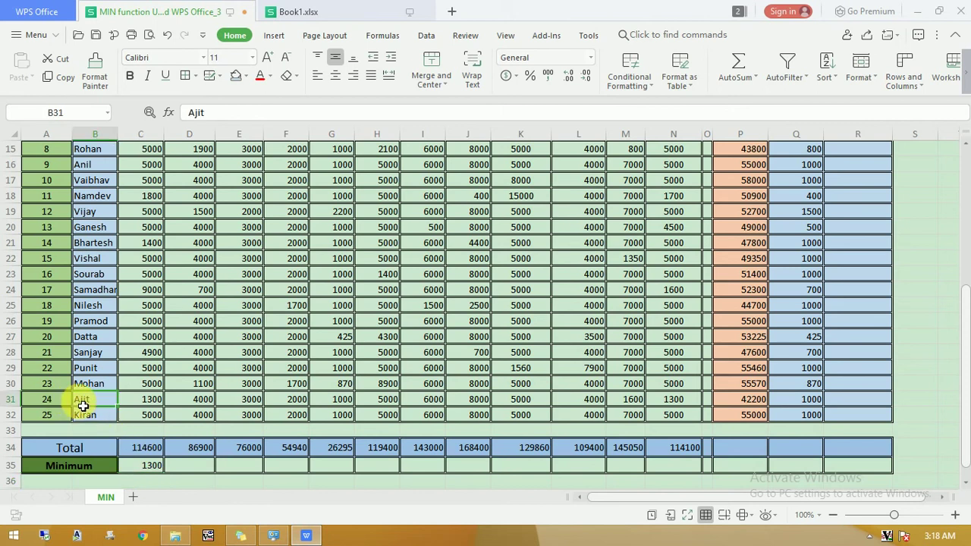
{"action": "left_click", "coordinate": [152, 468]}
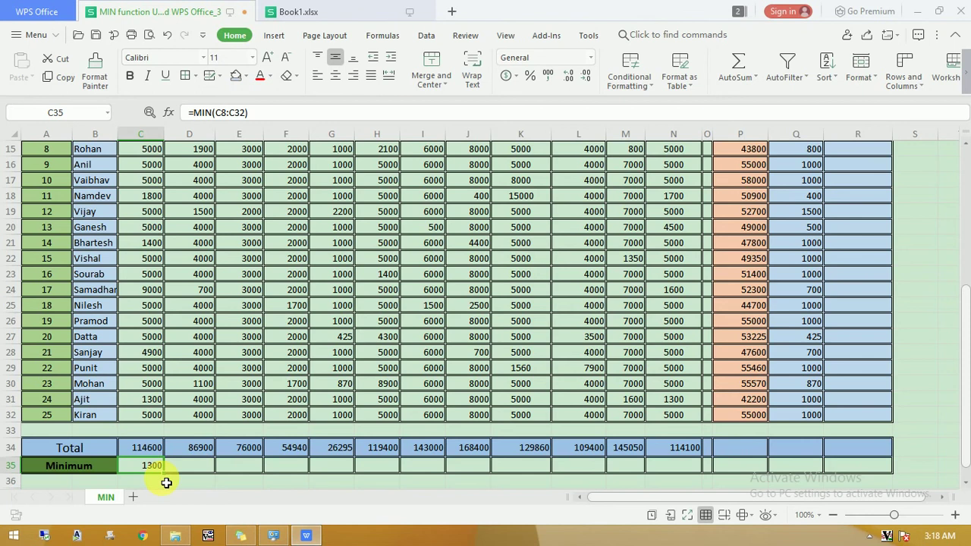
Copy C35's MIN formula across the Minimum row to December in N35
{"action": "left_click_drag", "start_coordinate": [174, 483], "coordinate": [701, 484]}
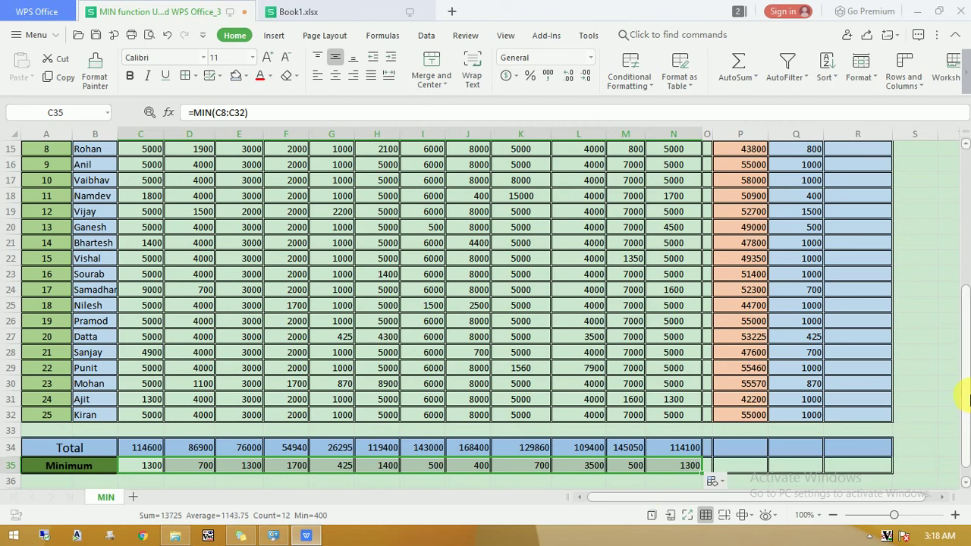
{"action": "left_click", "coordinate": [893, 278]}
{"action": "scroll", "coordinate": [895, 278], "scroll_direction": "up", "scroll_amount": 5}
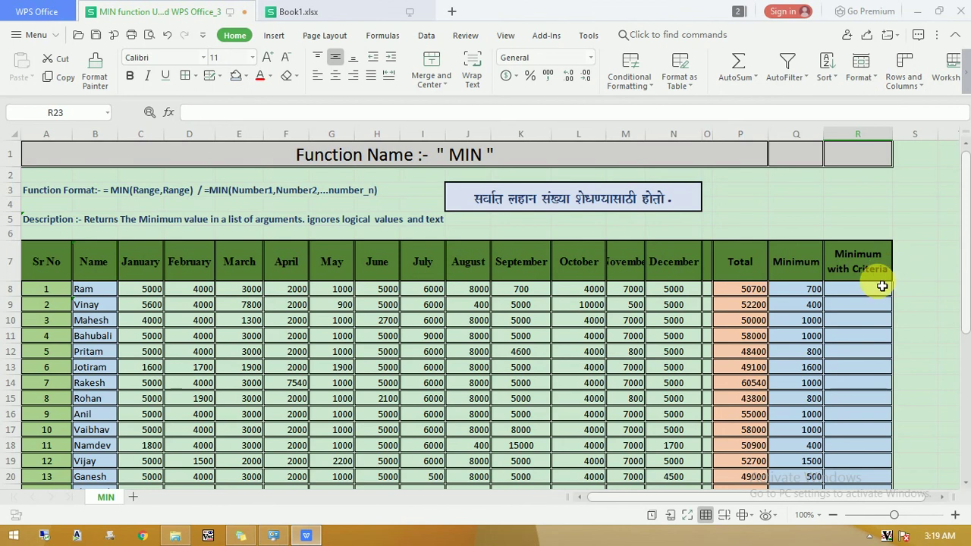
Enter =MIN(C8:E8,K8:N8) in R8, returning 700 for Ram
{"action": "left_click", "coordinate": [874, 291]}
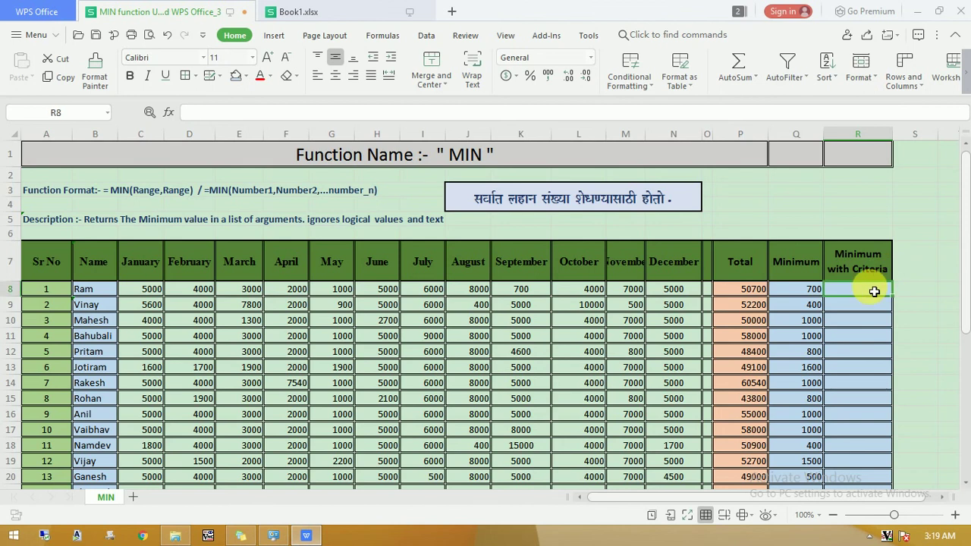
{"action": "type", "text": "=min"}
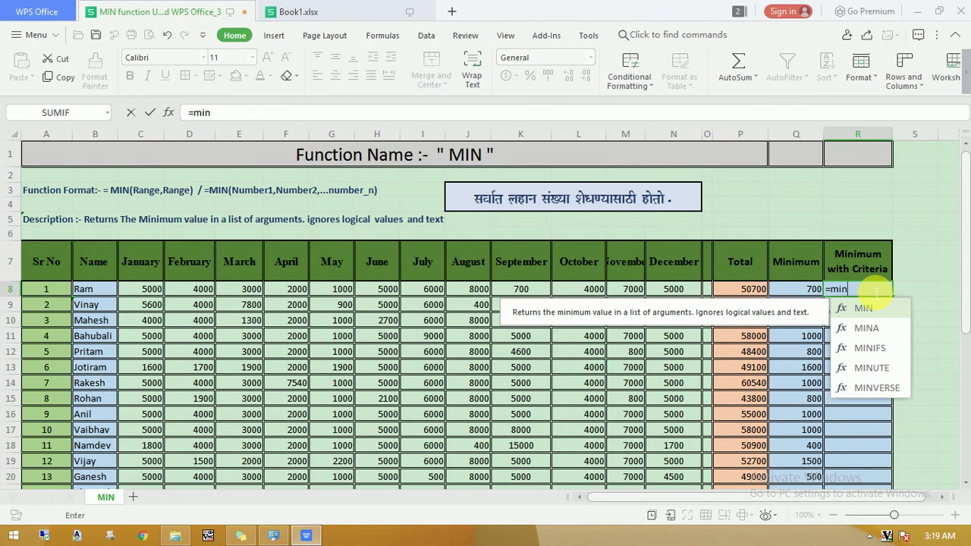
{"action": "type", "text": "("}
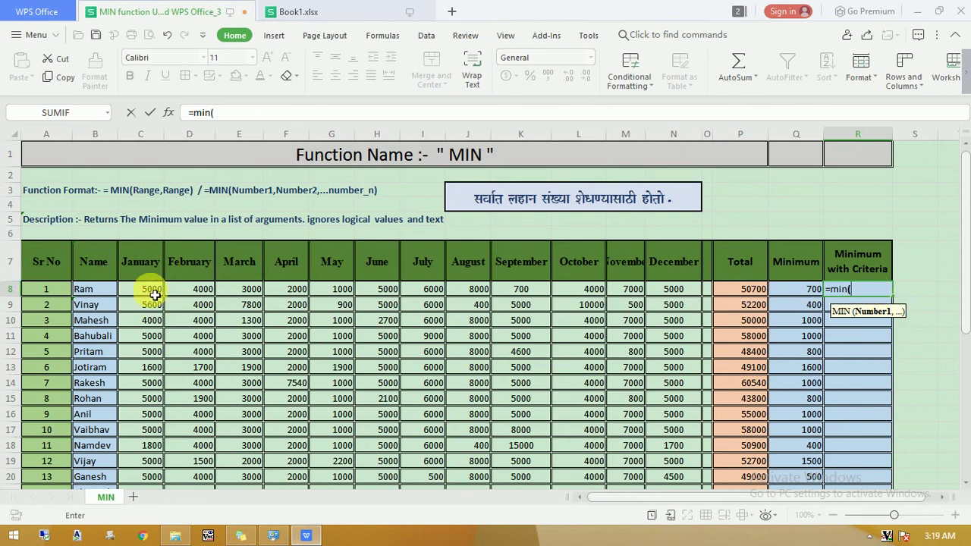
{"action": "left_click_drag", "start_coordinate": [151, 290], "coordinate": [233, 297]}
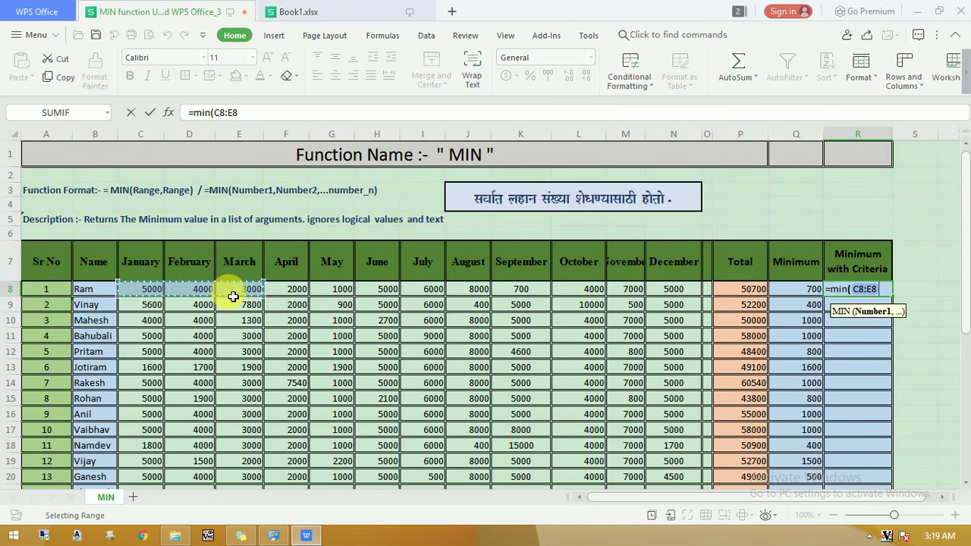
{"action": "type", "text": ","}
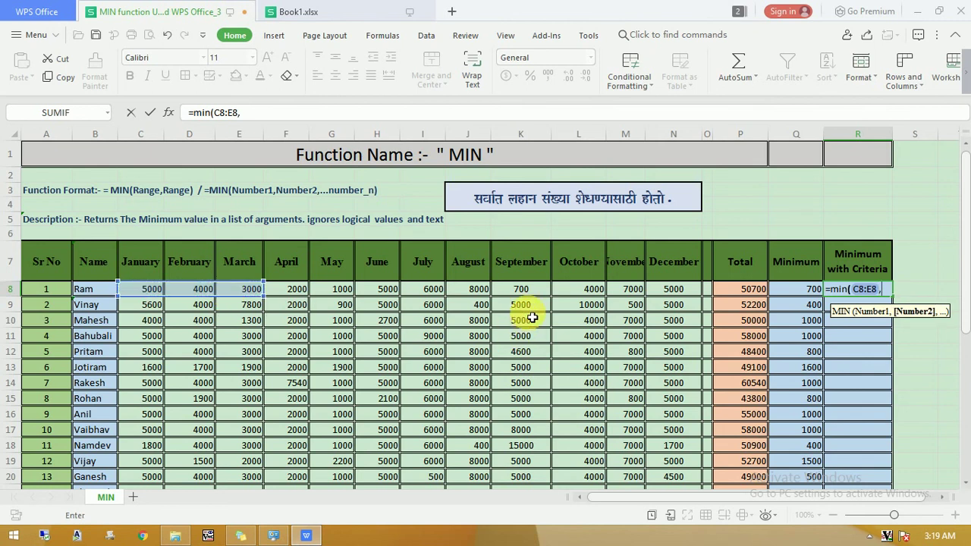
{"action": "left_click_drag", "start_coordinate": [531, 291], "coordinate": [676, 298]}
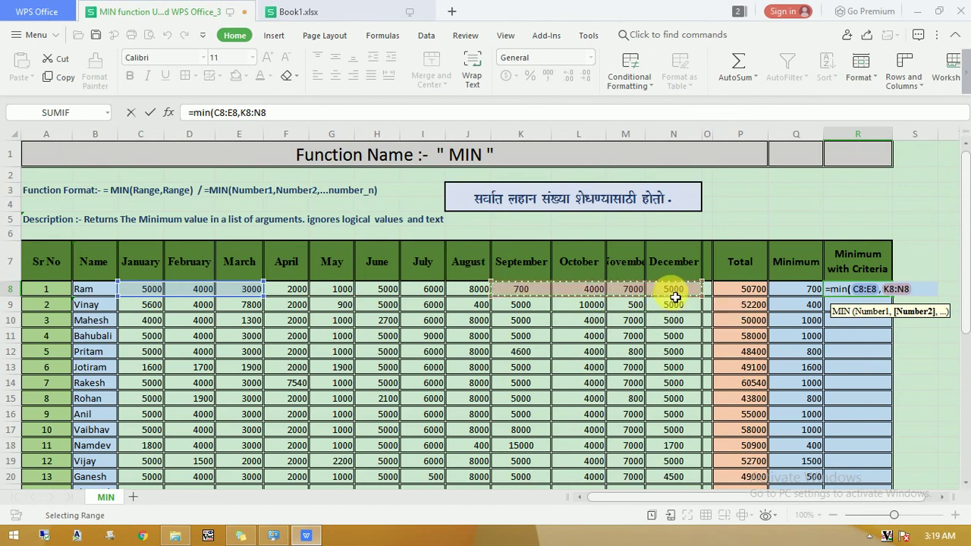
{"action": "type", "text": ")"}
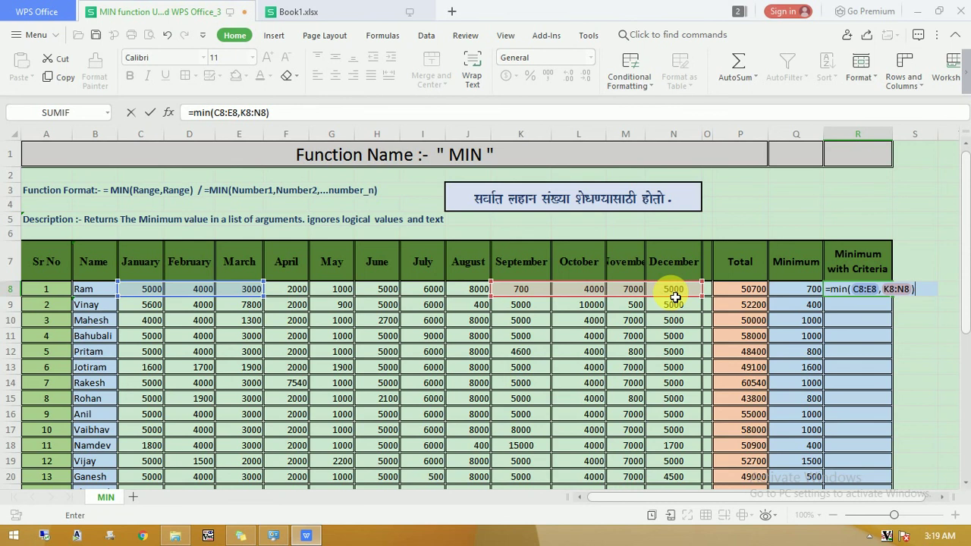
{"action": "key", "text": "Return"}
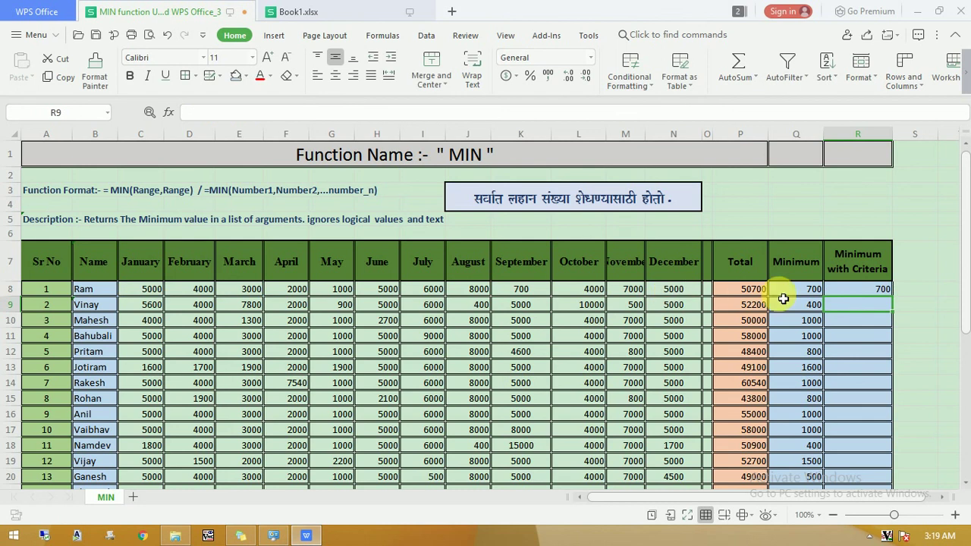
Copy R8's criteria formula down to R32, e.g. 500 for Vinay and 1300 for Mahesh
{"action": "left_click", "coordinate": [879, 293]}
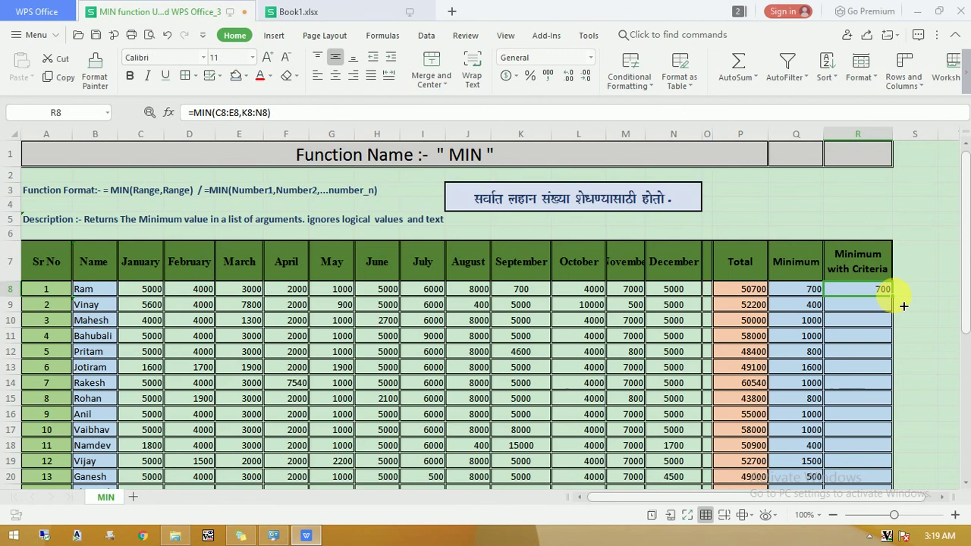
{"action": "double_click", "coordinate": [893, 297]}
{"action": "scroll", "coordinate": [895, 311], "scroll_direction": "down", "scroll_amount": 3}
{"action": "scroll", "coordinate": [894, 310], "scroll_direction": "down", "scroll_amount": 3}
{"action": "scroll", "coordinate": [894, 305], "scroll_direction": "up", "scroll_amount": 4}
{"action": "scroll", "coordinate": [888, 292], "scroll_direction": "up", "scroll_amount": 5}
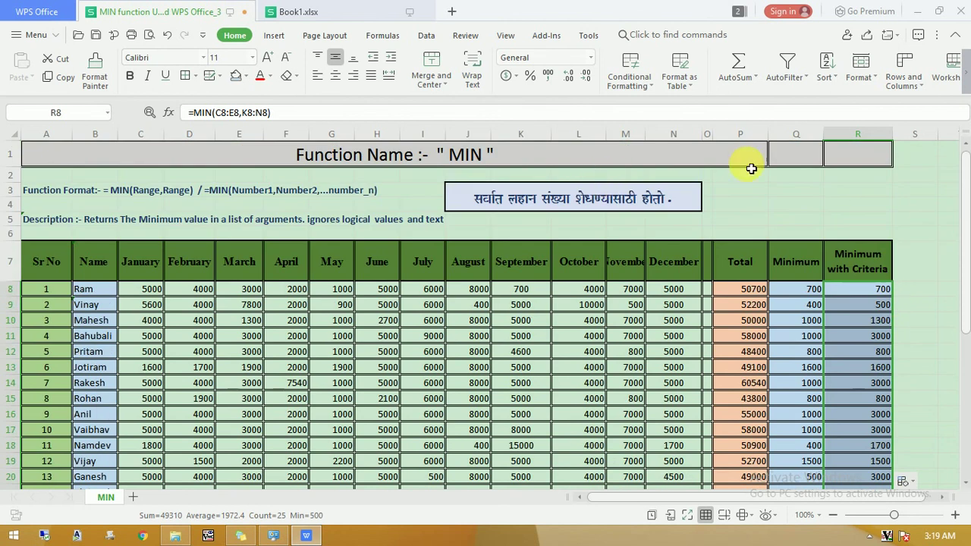
Narrow column R slightly and switch to the Book1.xlsx workbook
{"action": "left_click_drag", "start_coordinate": [907, 145], "coordinate": [896, 147]}
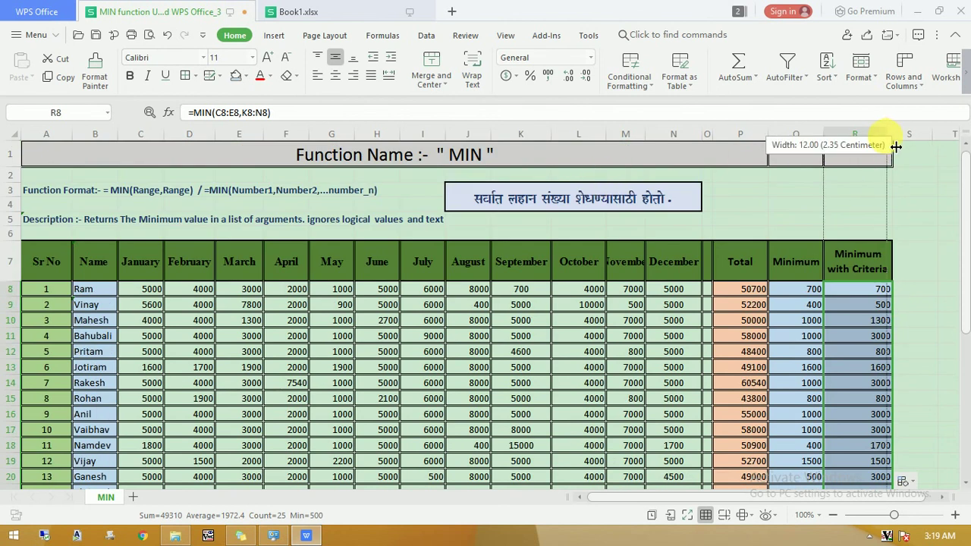
{"action": "left_click_drag", "start_coordinate": [896, 146], "coordinate": [896, 147]}
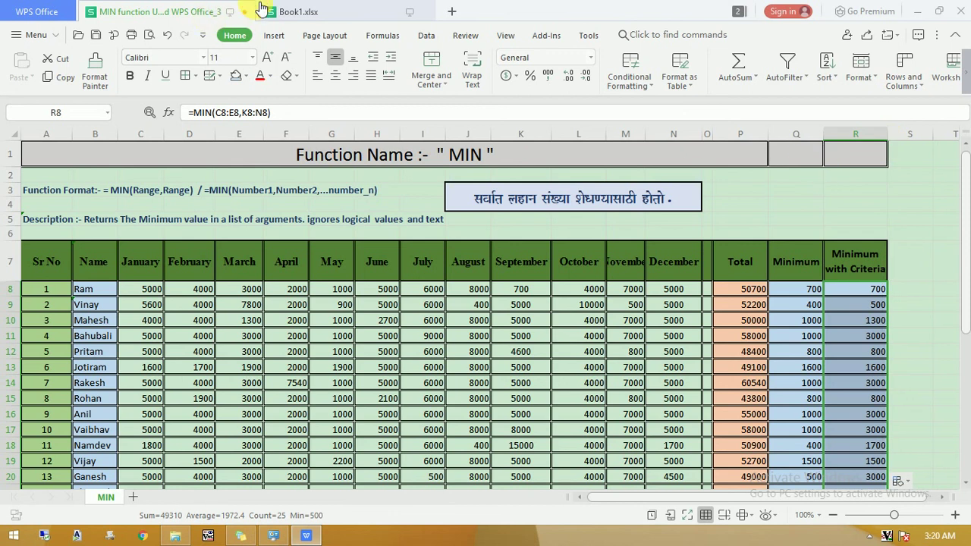
{"action": "mouse_move", "coordinate": [258, 9]}
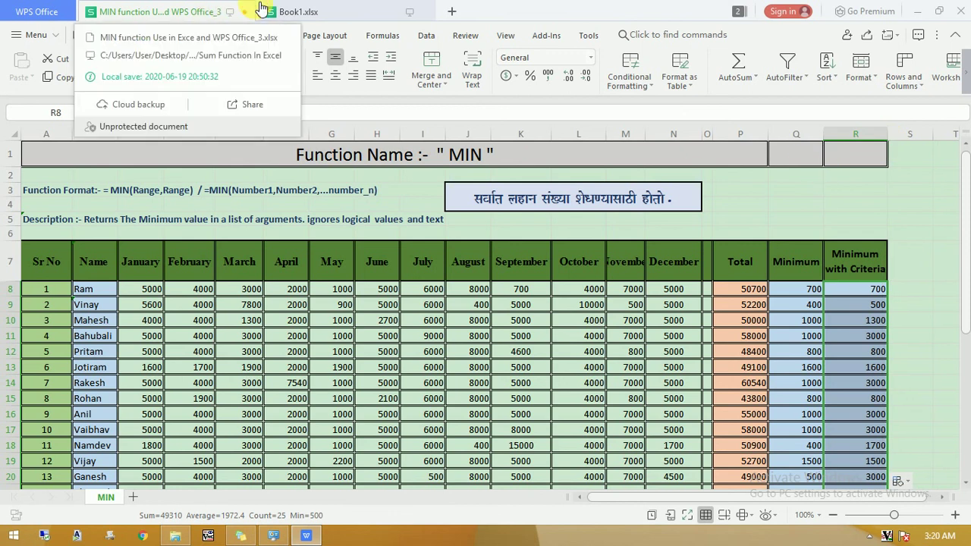
{"action": "left_click", "coordinate": [302, 12]}
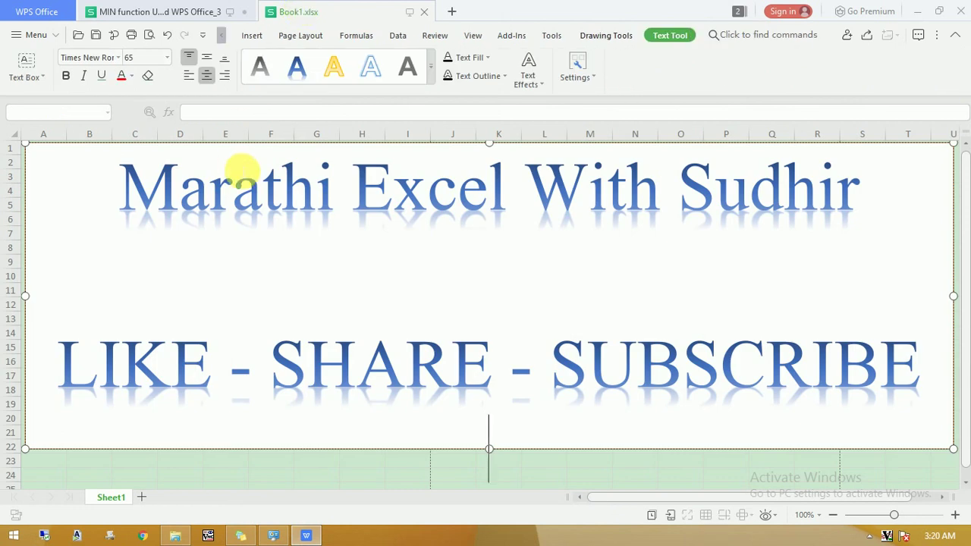